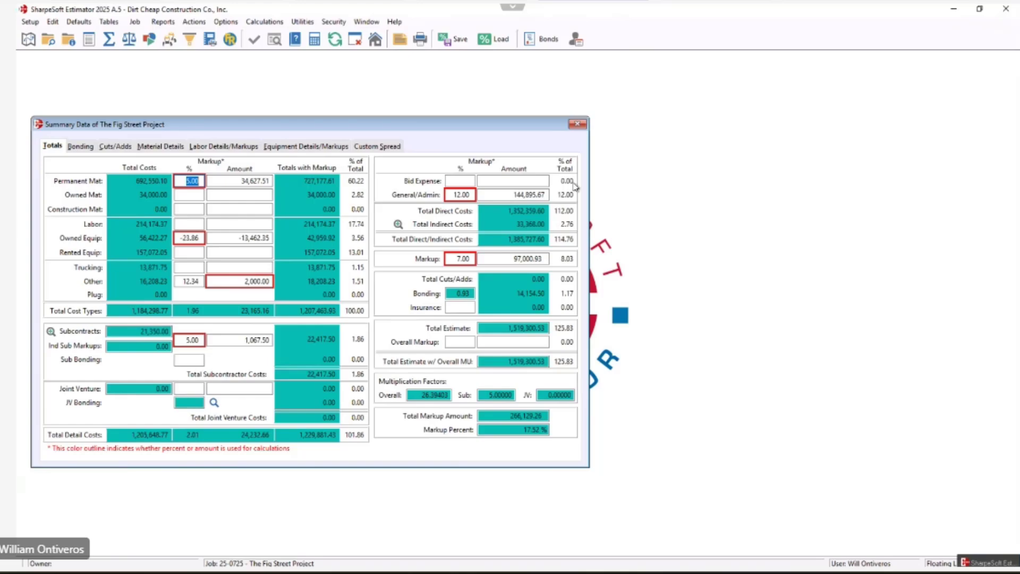
Open the job's indirect items and set the Site Management item to what-if status.
left_click(582, 128)
left_click(137, 22)
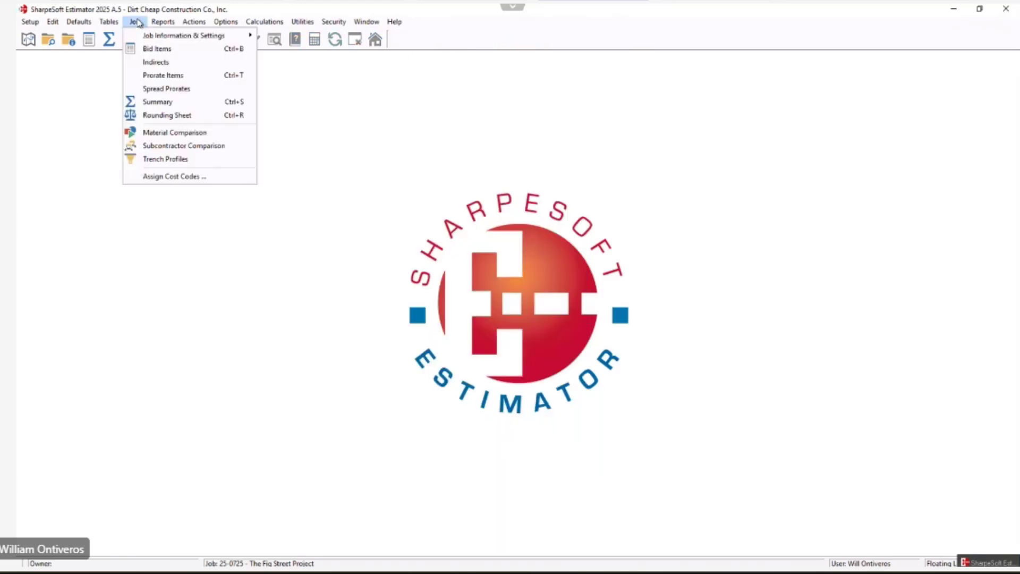
left_click(155, 62)
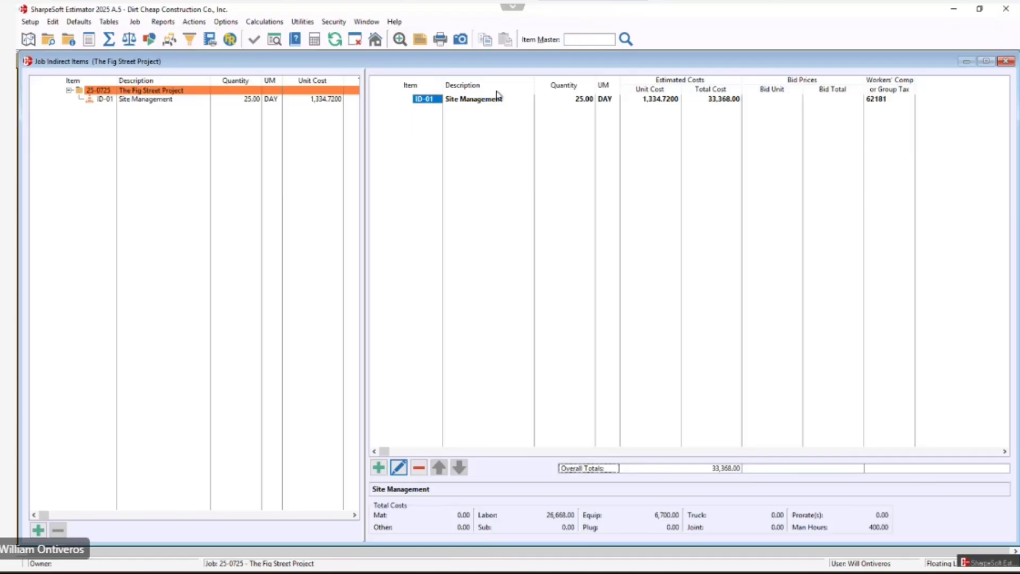
right_click(477, 101)
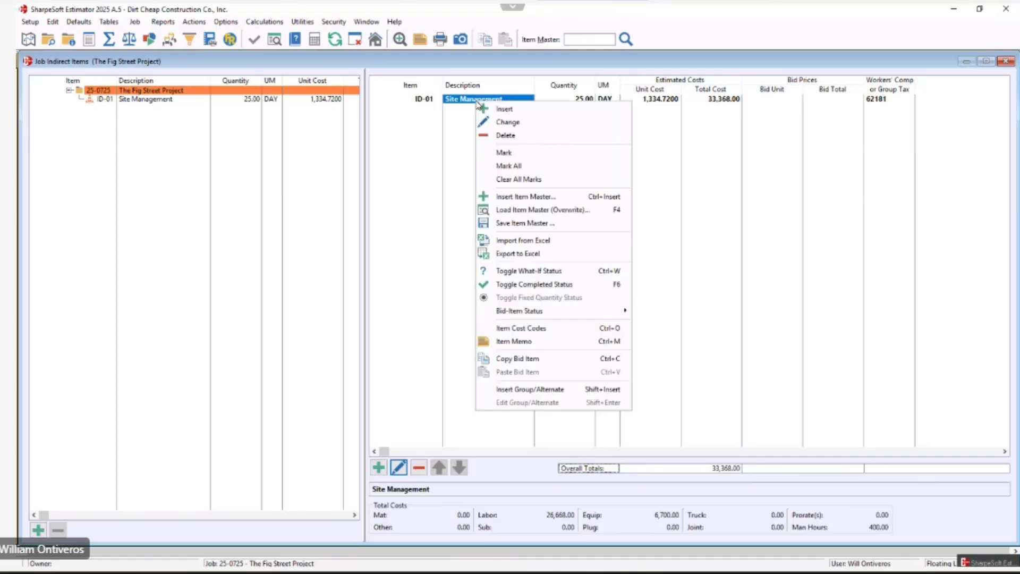
left_click(512, 271)
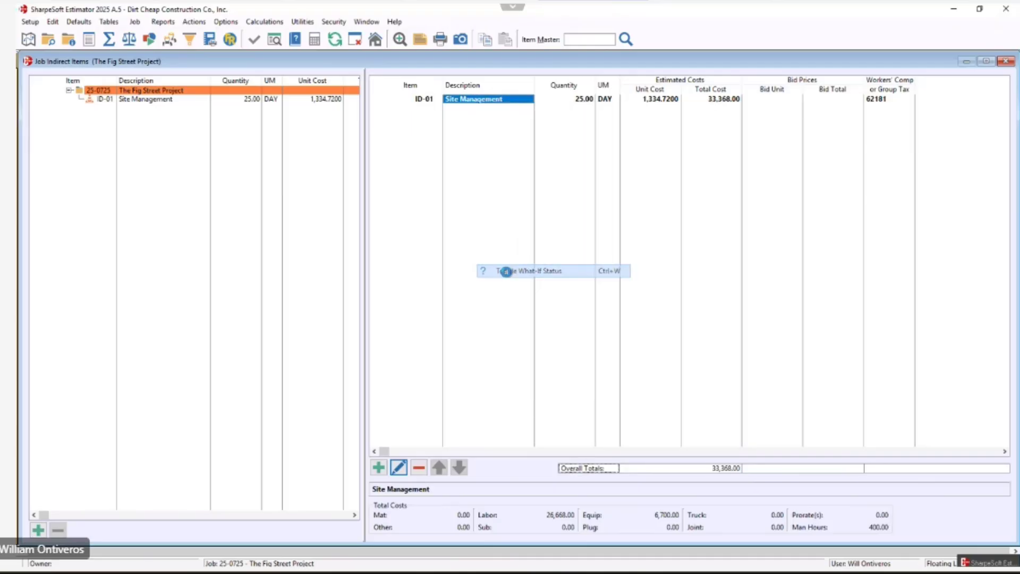
Review the project summary totals, then return to the job's indirect items.
left_click(109, 41)
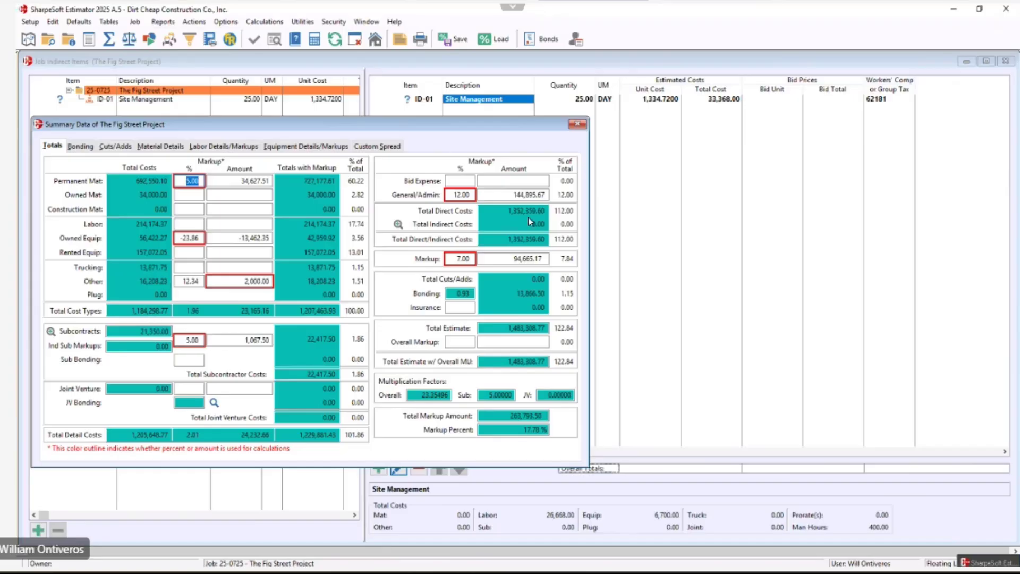
left_click(135, 22)
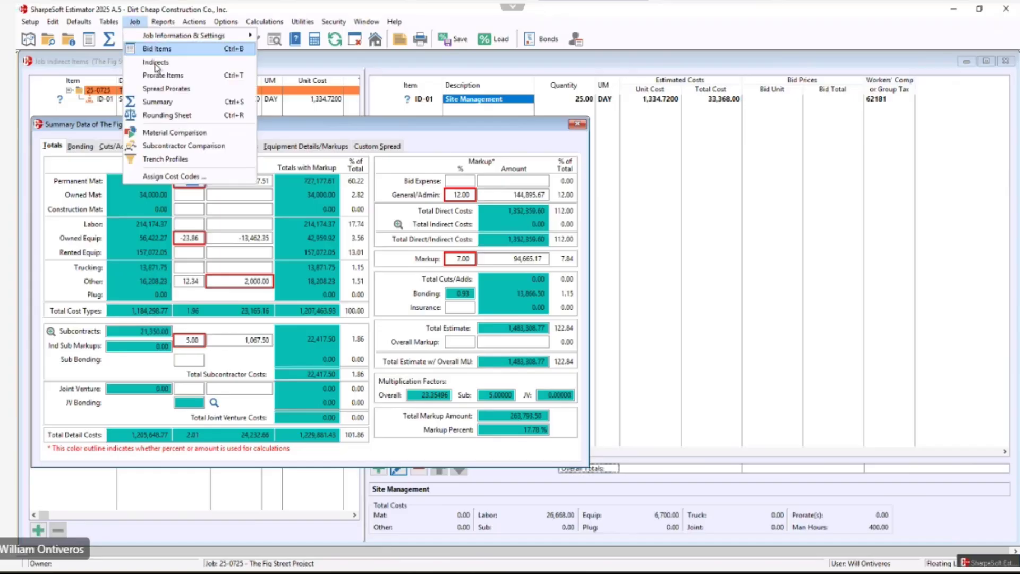
left_click(155, 63)
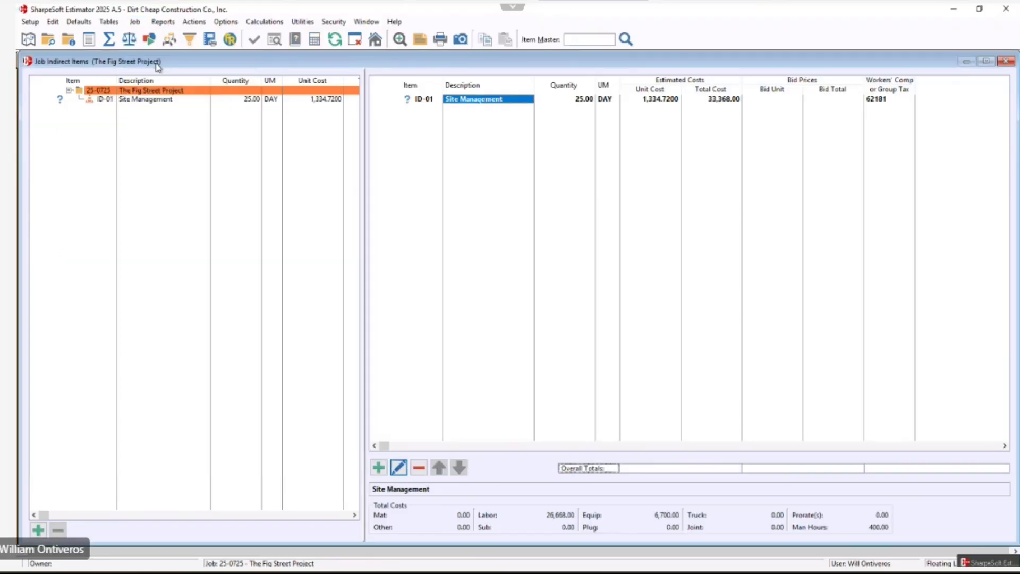
Clear Site Management's what-if status and reopen the project summary totals.
right_click(425, 100)
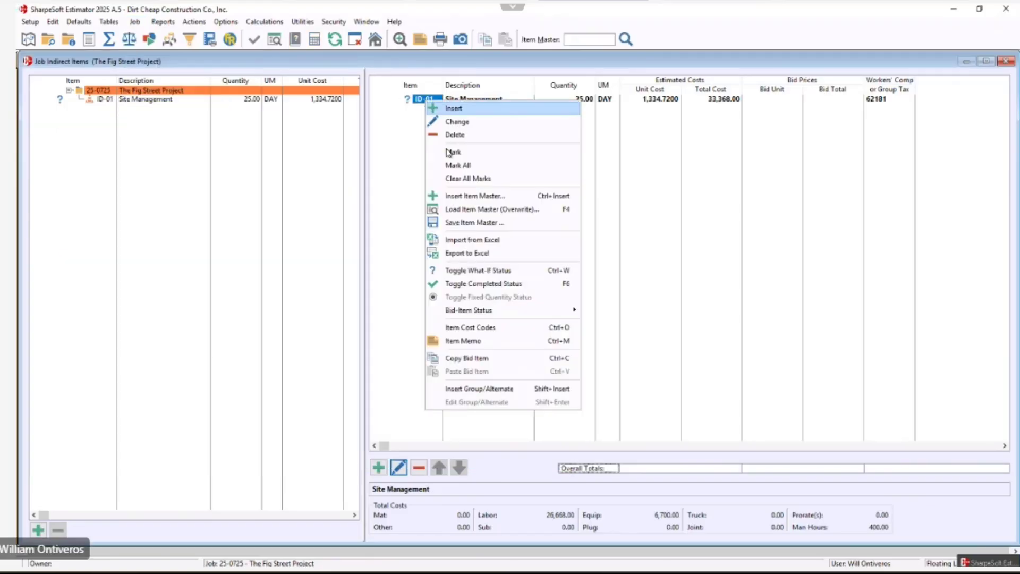
left_click(460, 270)
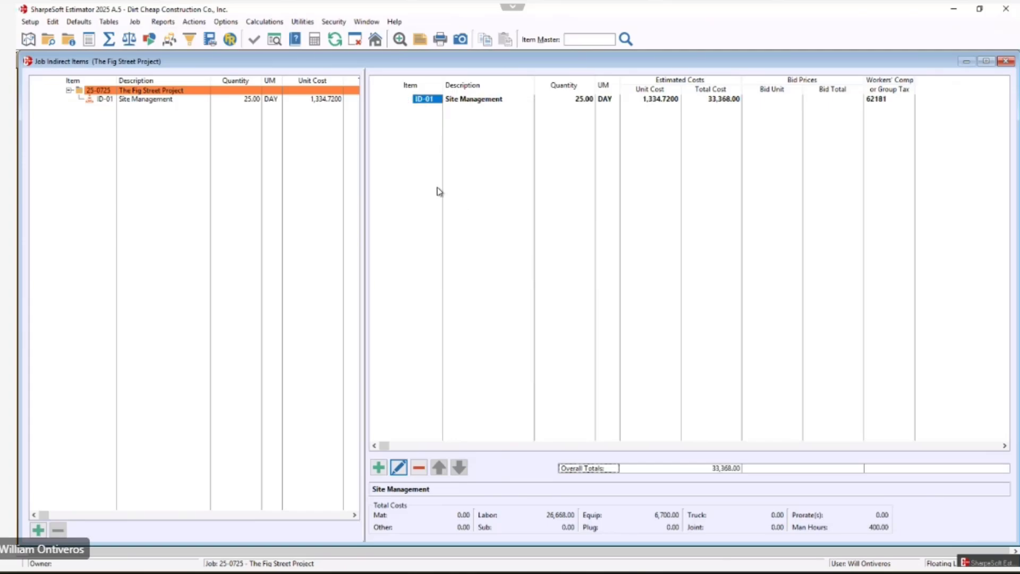
left_click(108, 39)
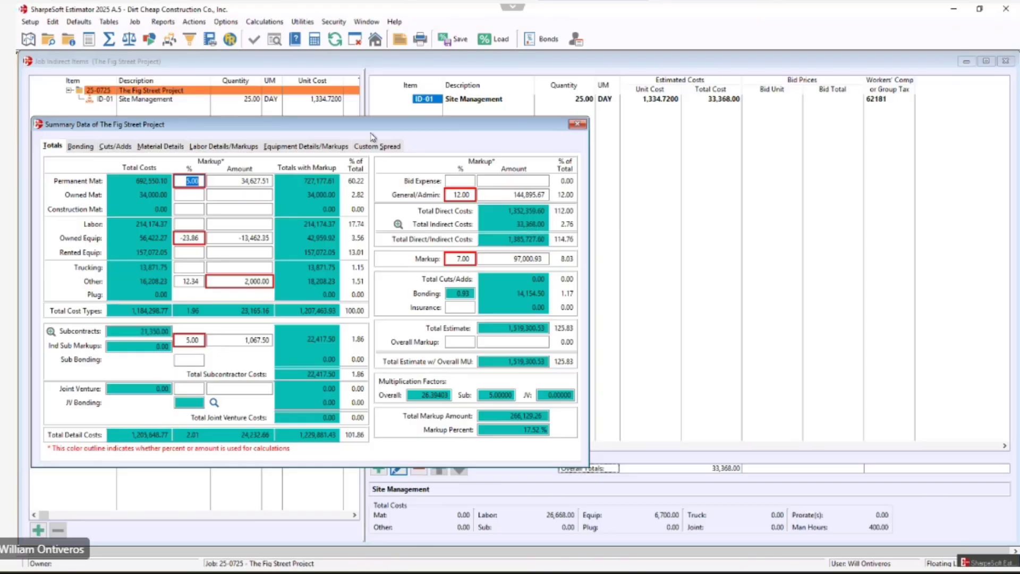
Return to the indirect items and set Site Management back to what-if status.
left_click(135, 22)
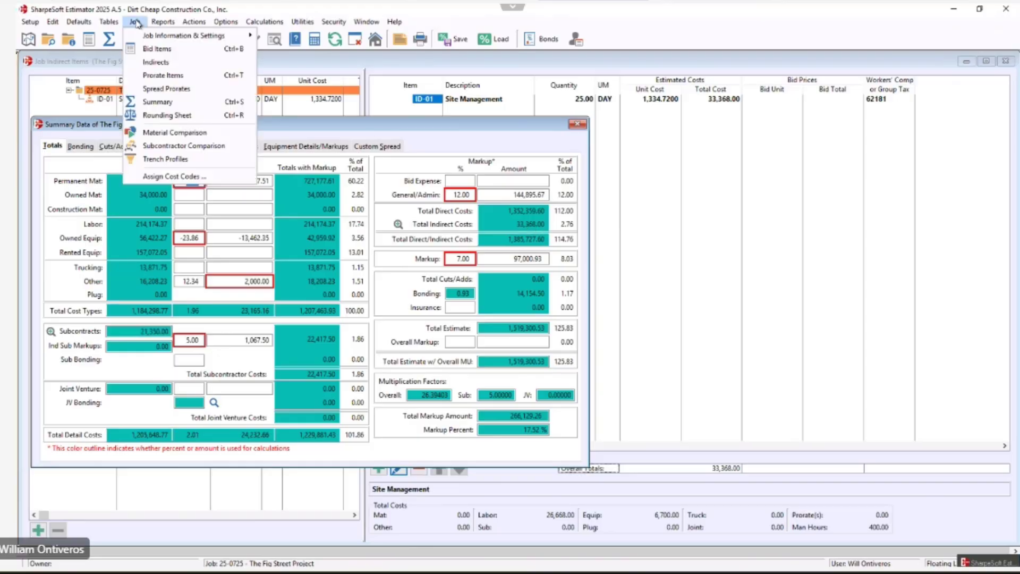
left_click(171, 63)
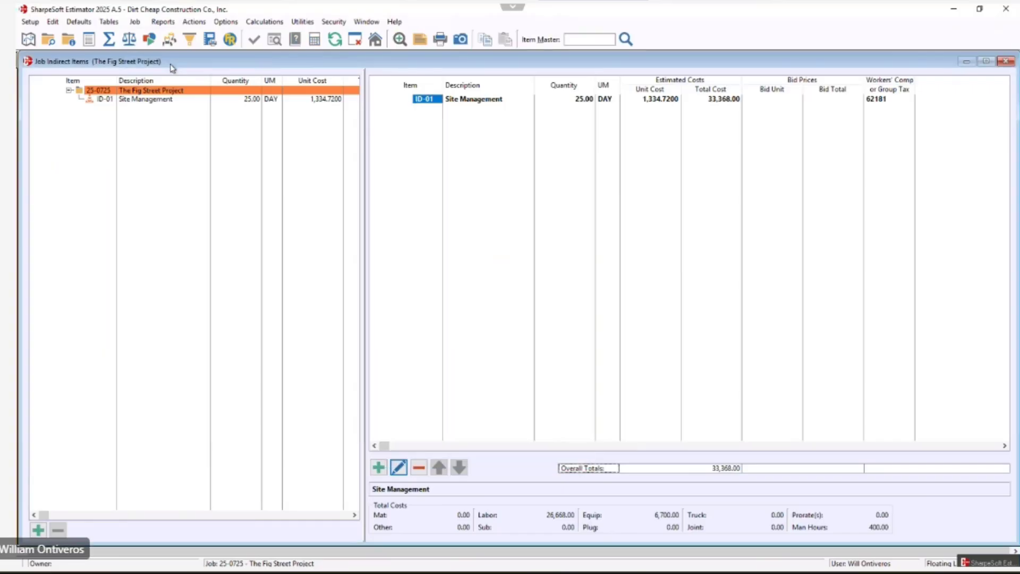
left_click(483, 99)
right_click(483, 99)
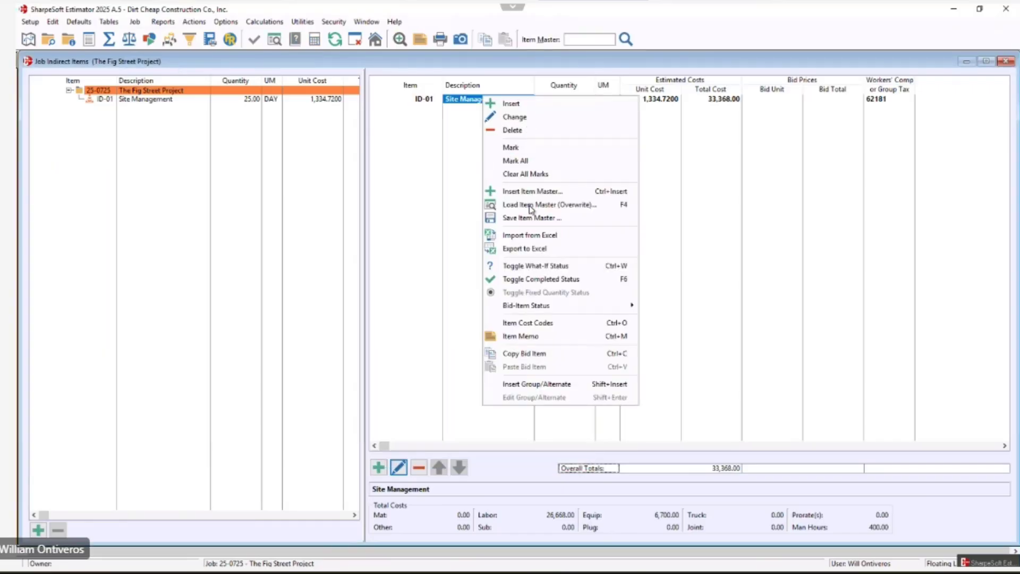
left_click(529, 266)
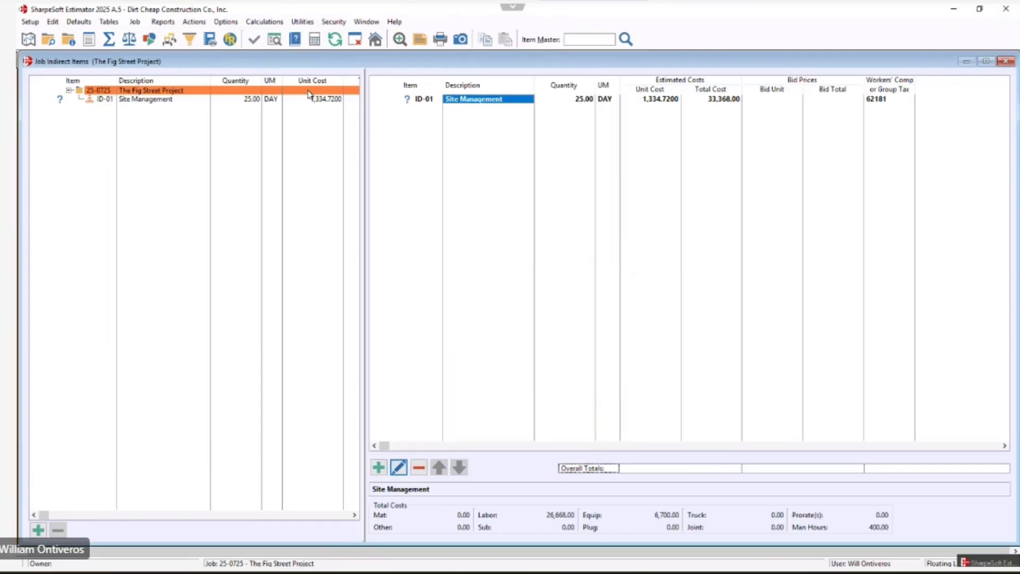
Open the job's prorate items and set Super Vision's quantity to 10, adjusting its sub-item and detail costs.
left_click(135, 21)
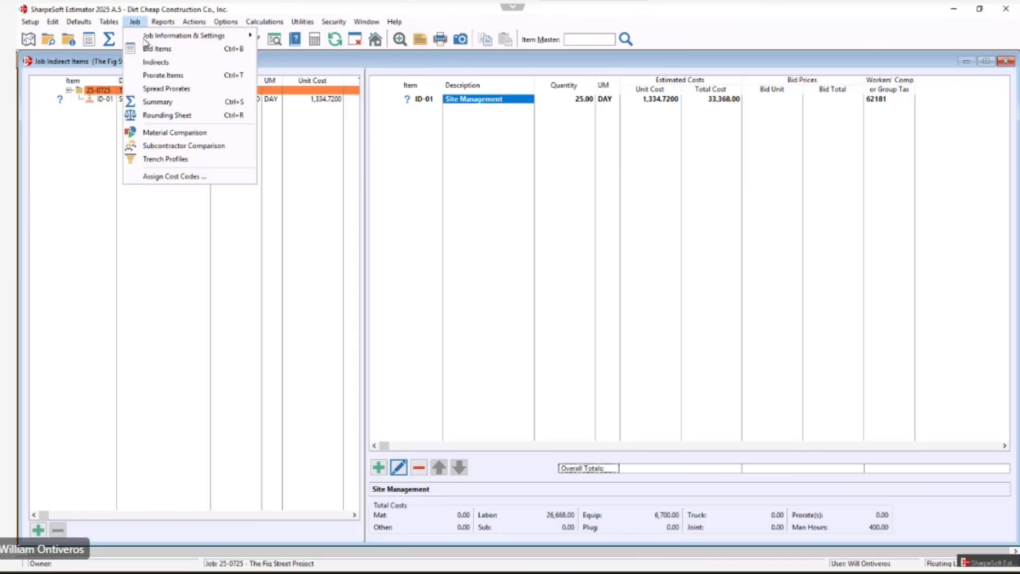
left_click(158, 79)
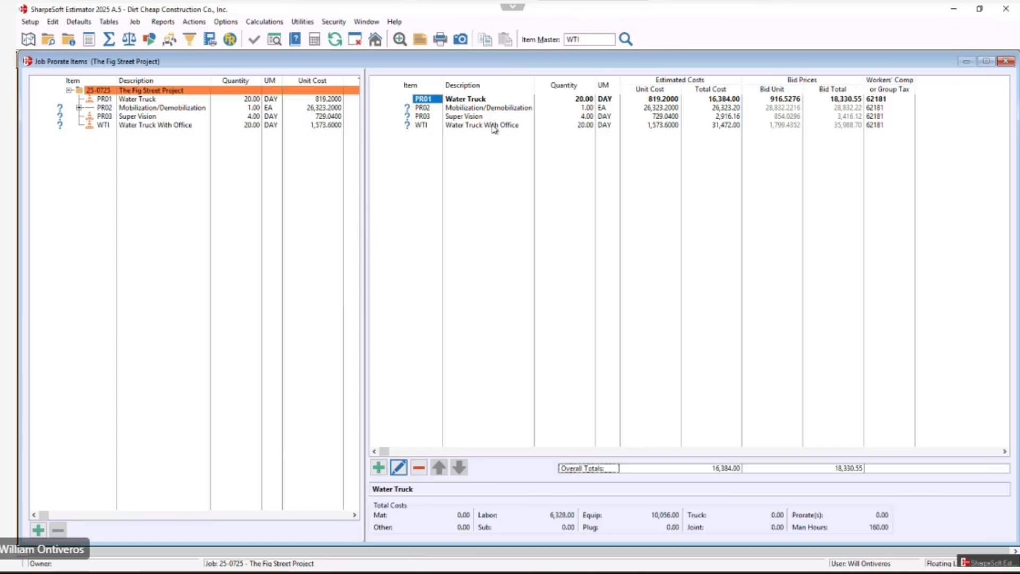
left_click(473, 117)
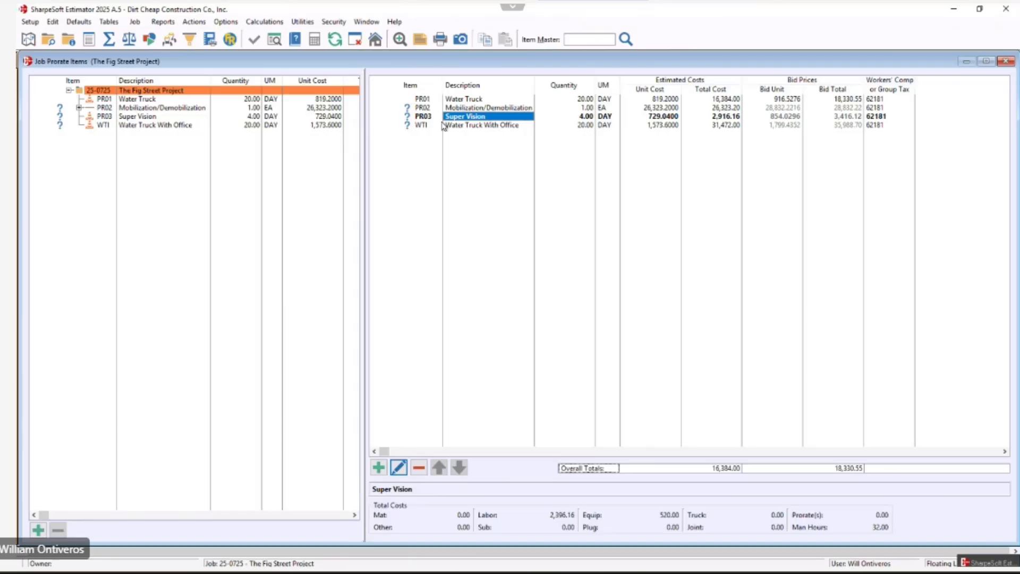
left_click(588, 117)
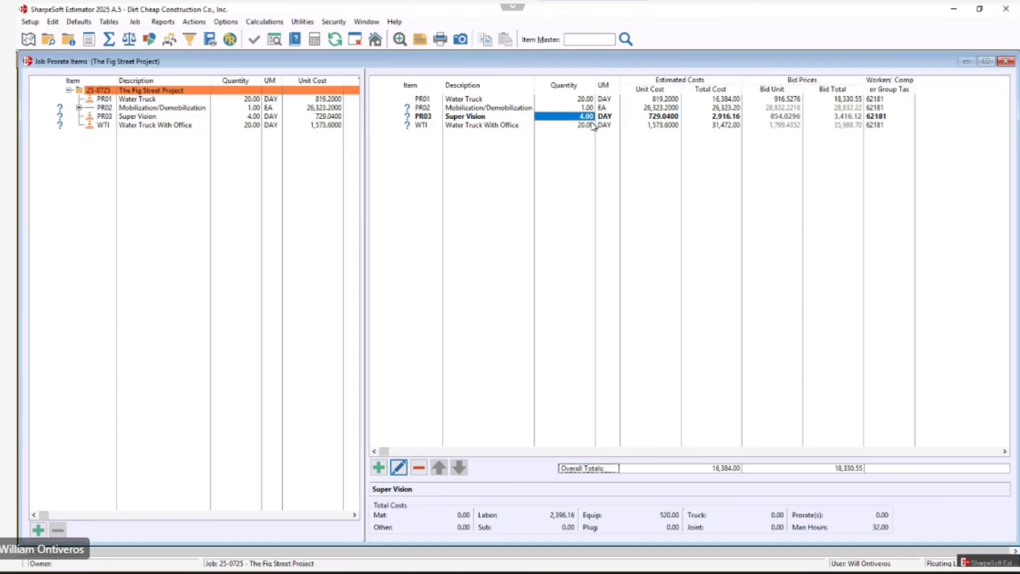
type("10")
key("Return")
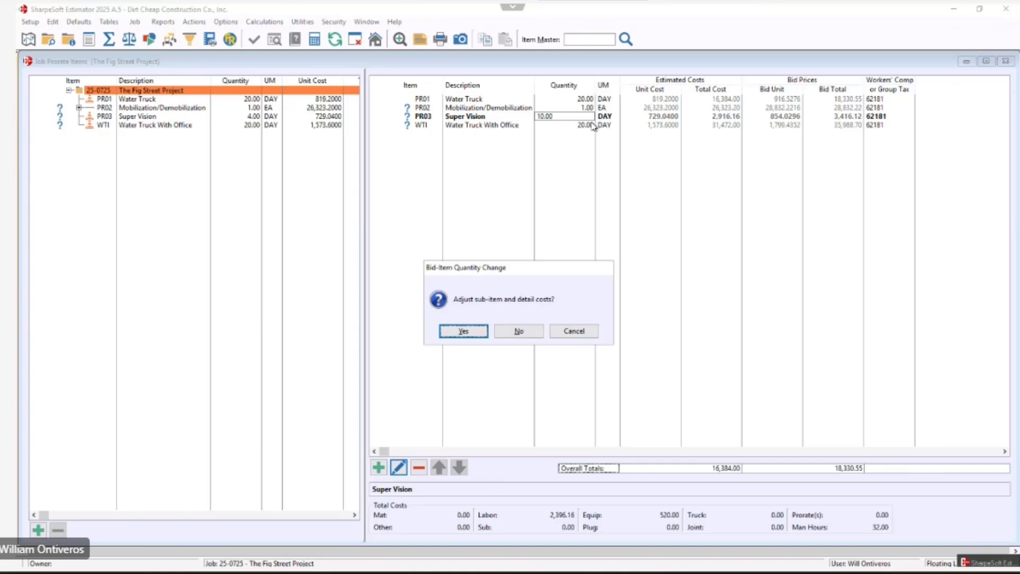
key("Return")
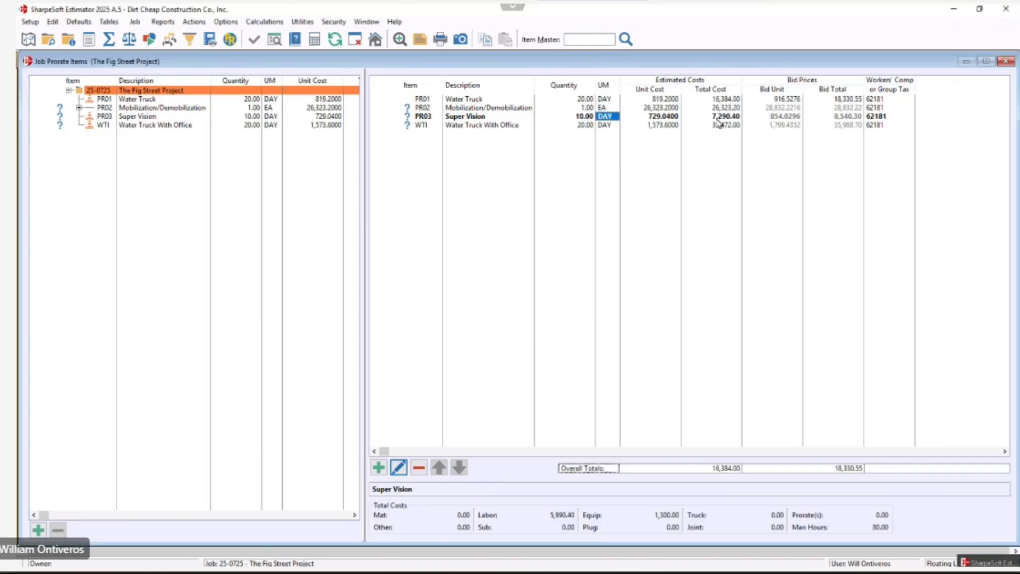
Inspect Super Vision's detail items, then set its quantity to 100, adjusting sub-item and detail costs.
double_click(585, 117)
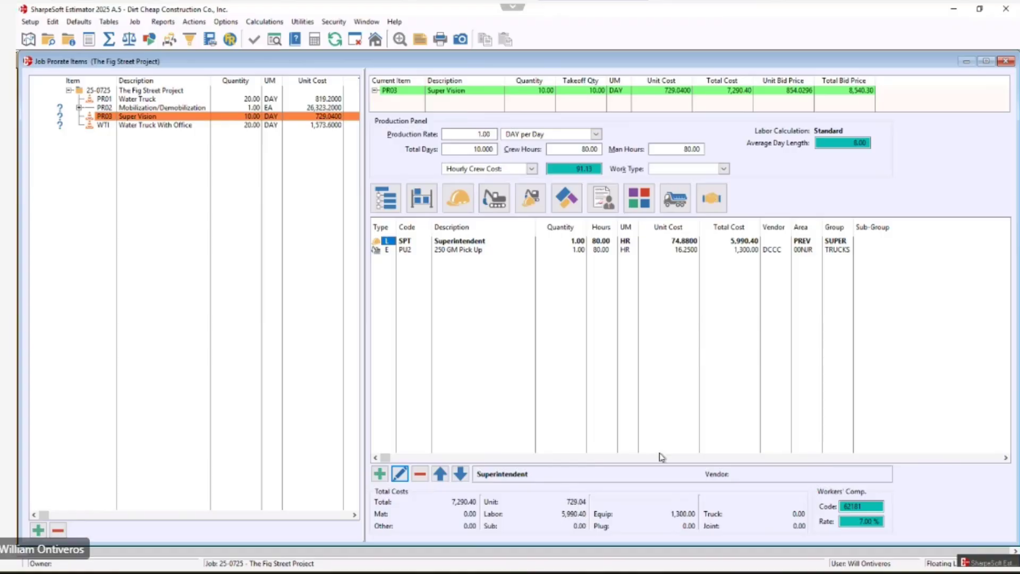
key("Escape")
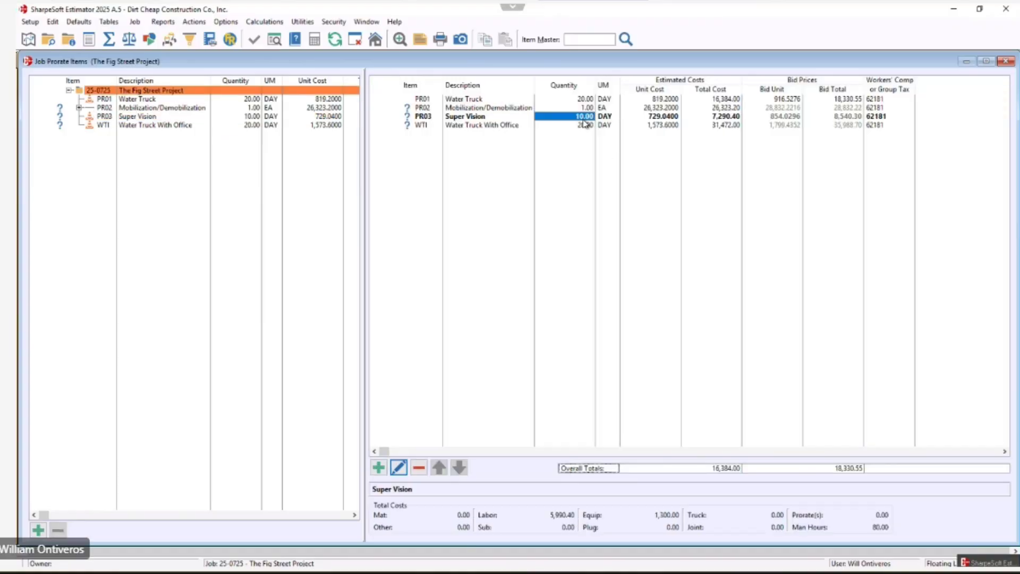
type("1000")
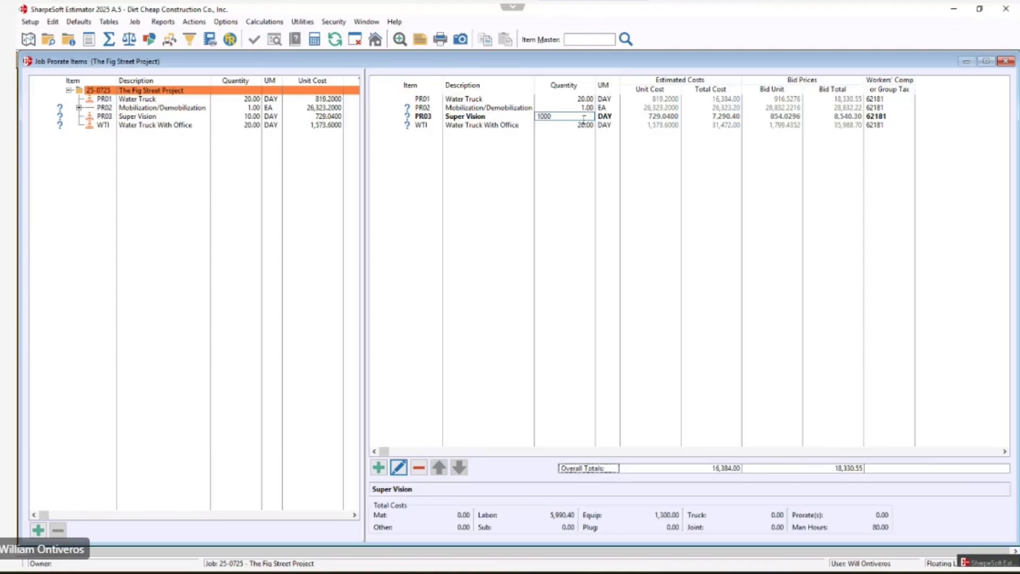
key("Tab")
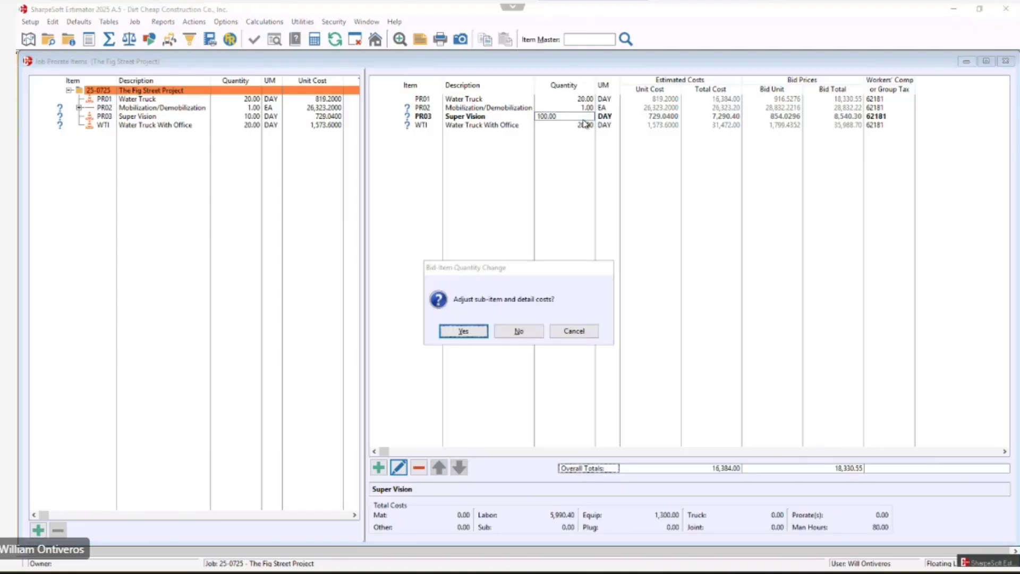
key("Return")
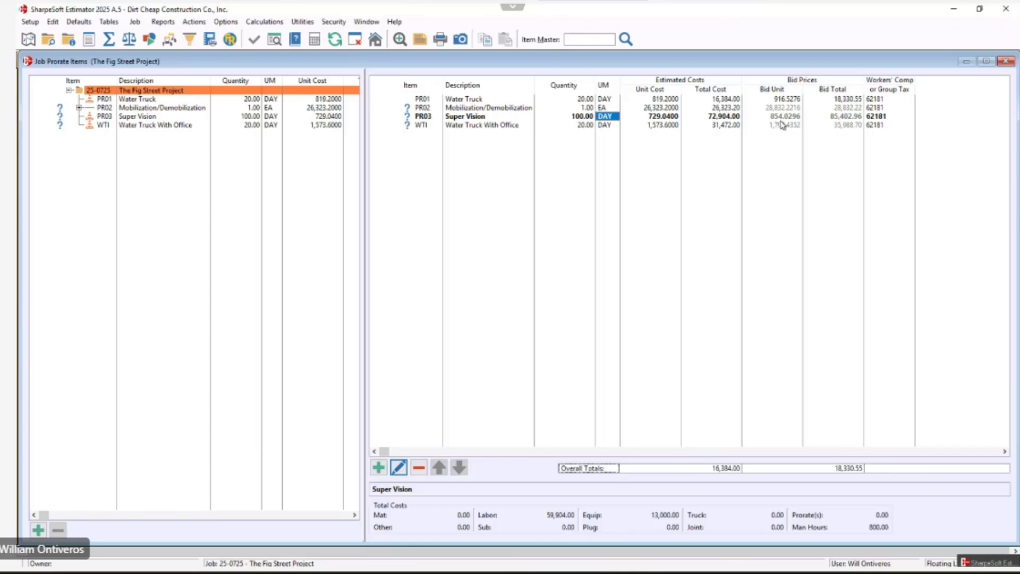
Inspect Super Vision's detail items again, then clear its what-if status.
double_click(581, 121)
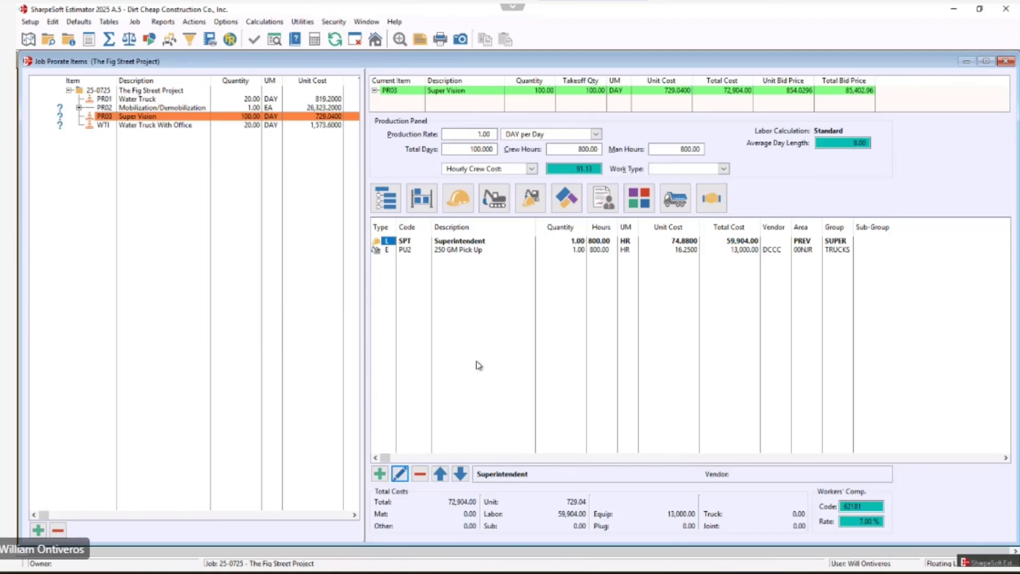
left_click(151, 91)
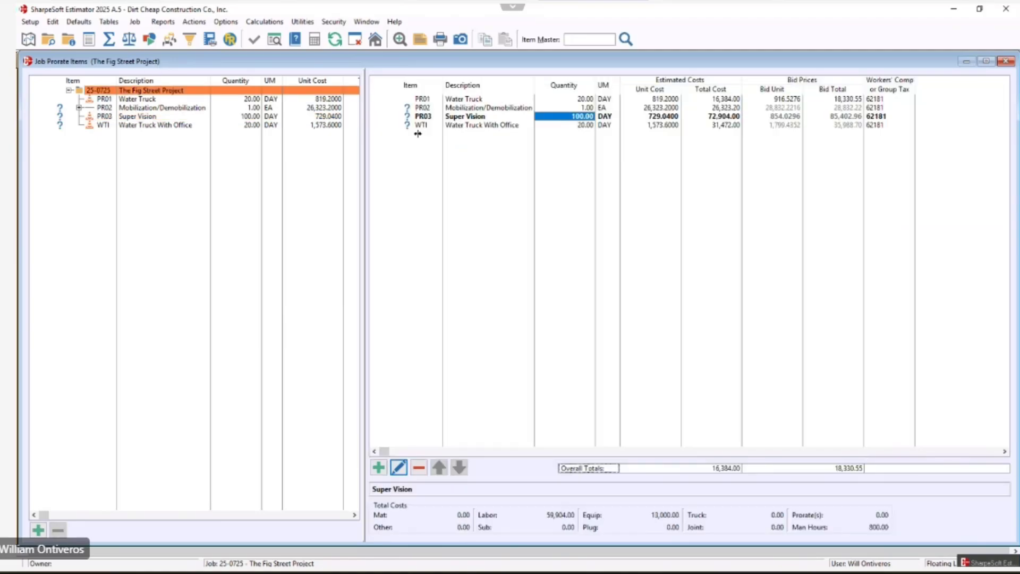
right_click(465, 118)
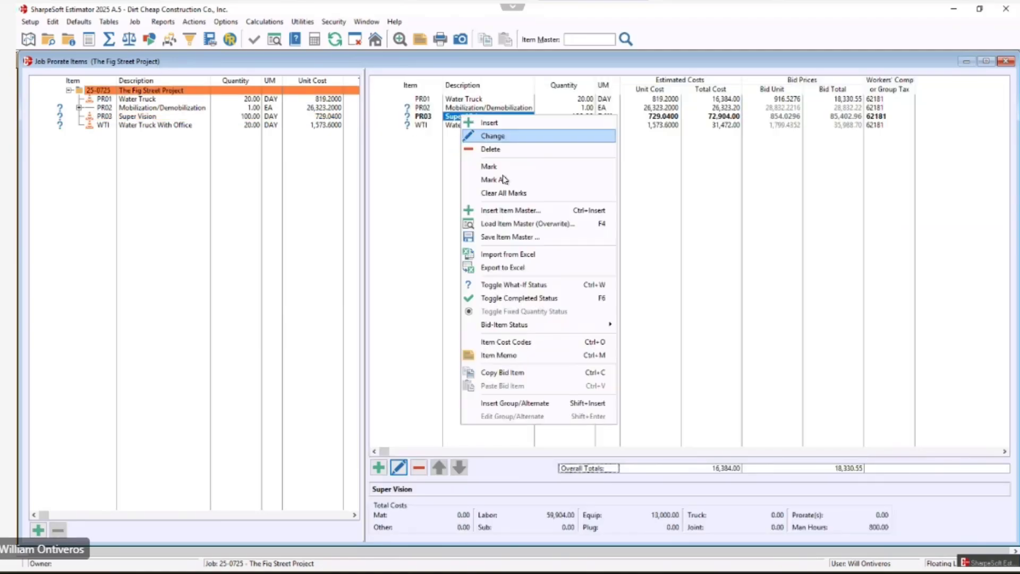
left_click(511, 285)
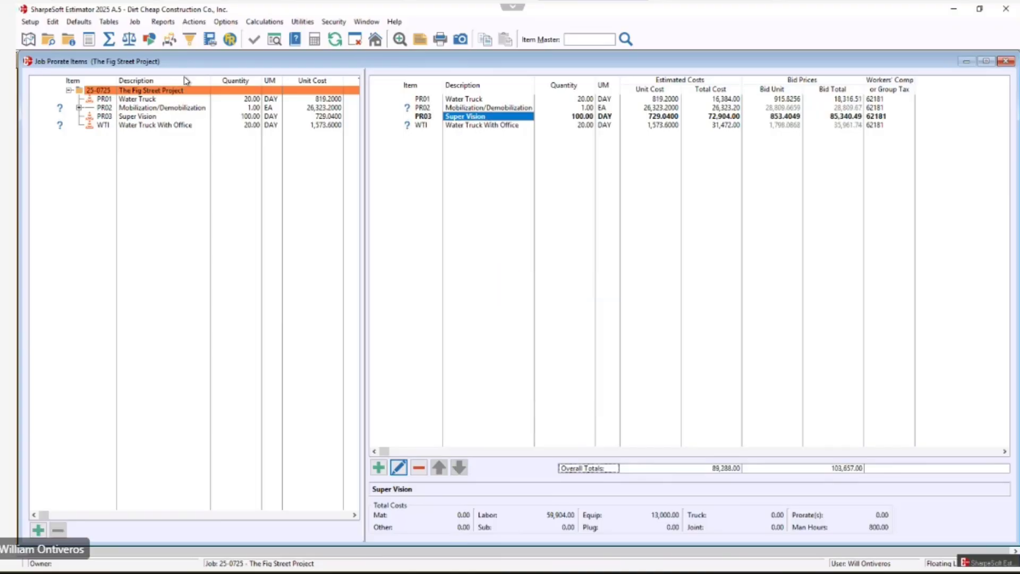
Review the summary totals and the unspread prorate costs list, then open the rounding sheet.
left_click(108, 39)
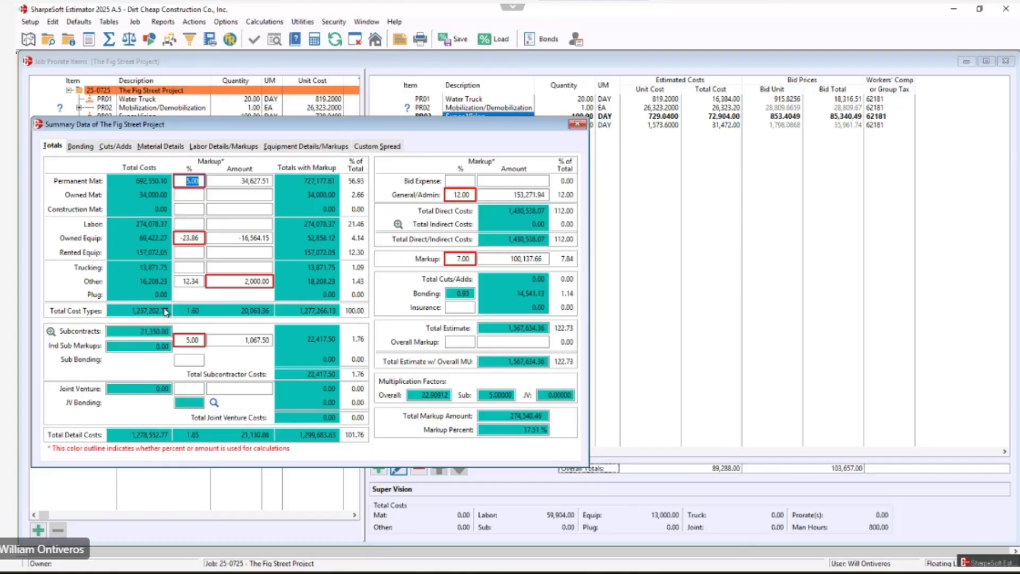
left_click(130, 39)
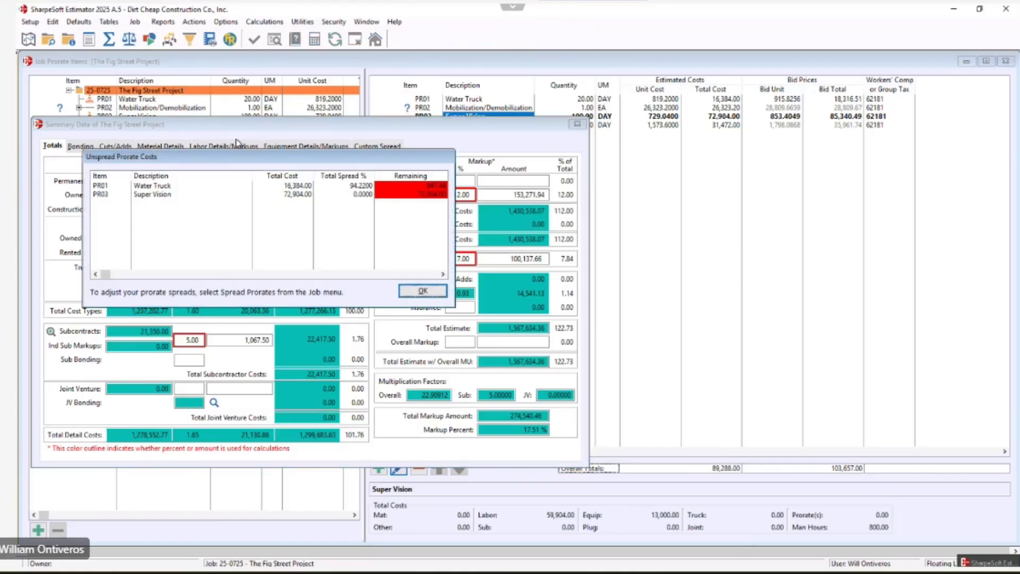
left_click(166, 194)
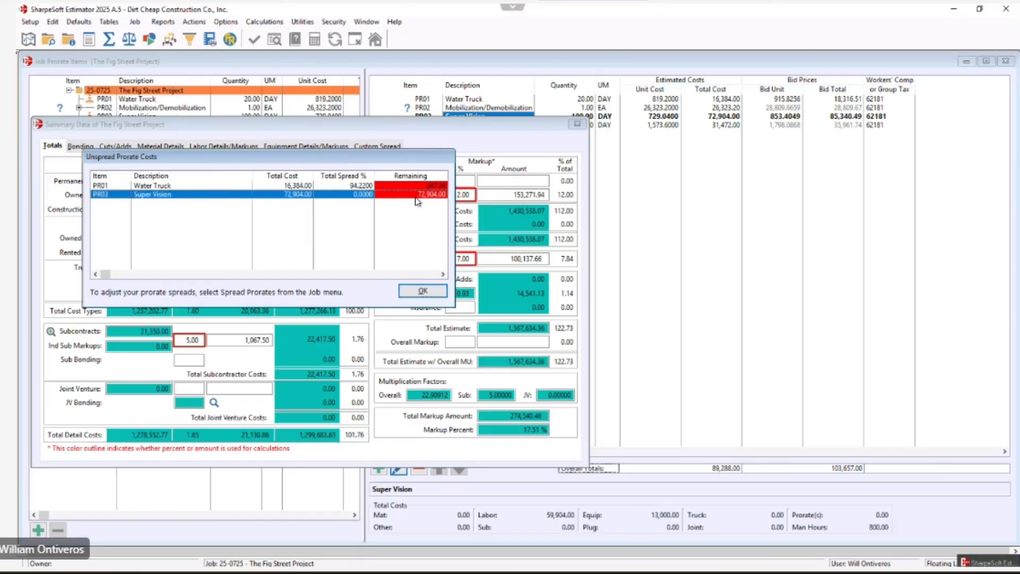
left_click(423, 291)
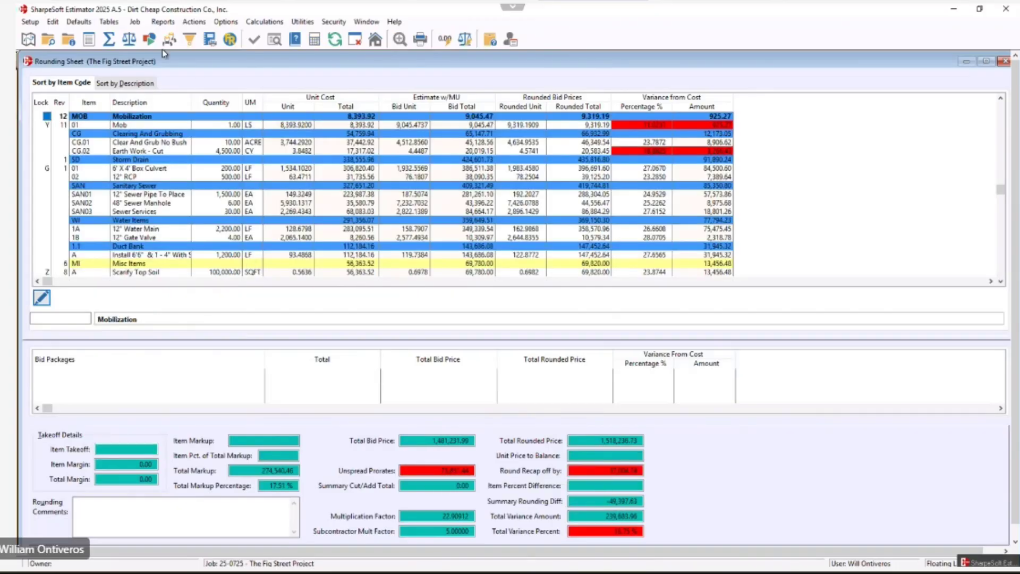
Open Spread Prorates, select Super Vision, and add Earth Work - Cut, 6' X 4' Box Culvert and 12" Sewer Pipe To Place as bid items.
left_click(135, 22)
left_click(159, 88)
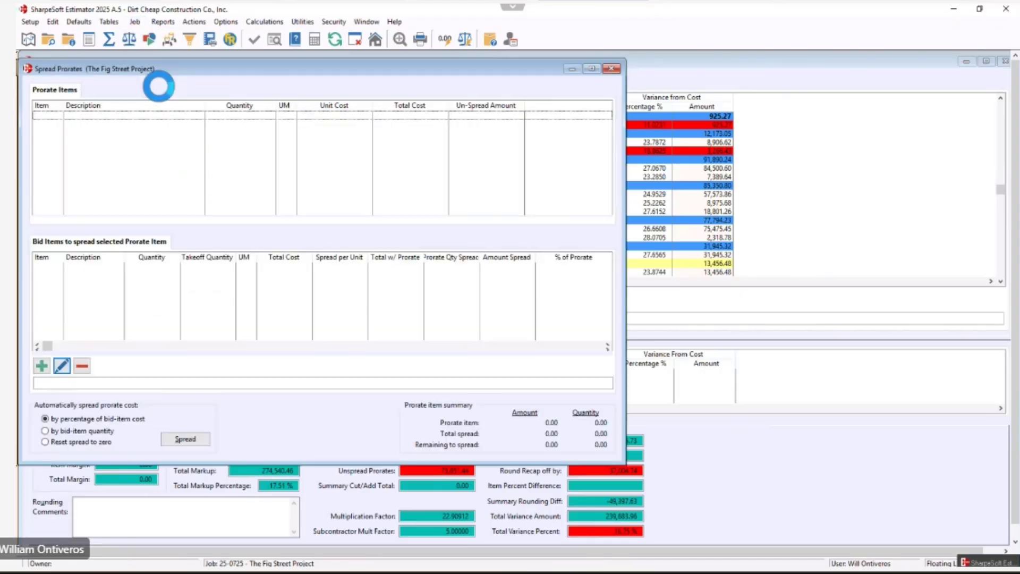
left_click(97, 124)
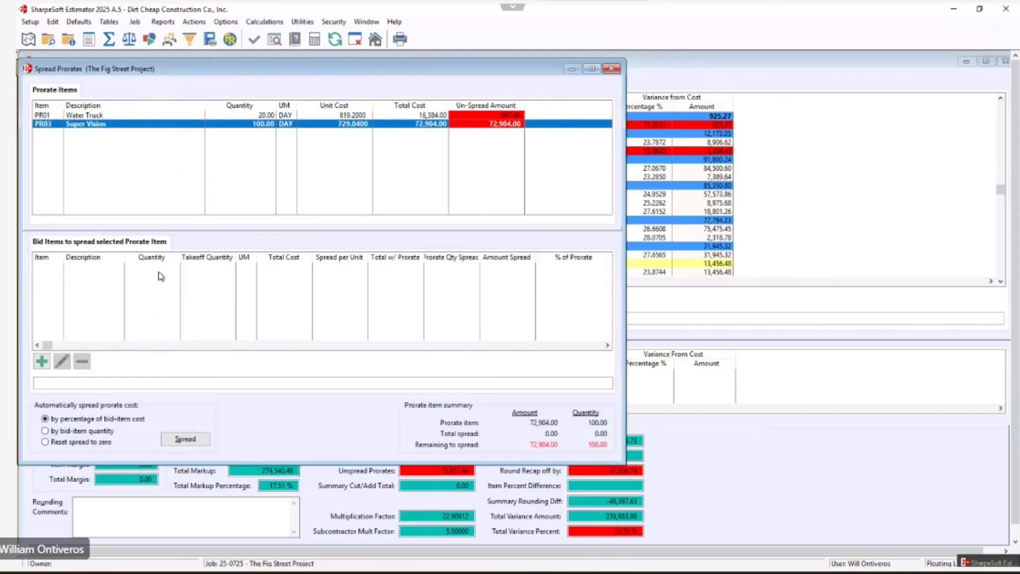
left_click(42, 362)
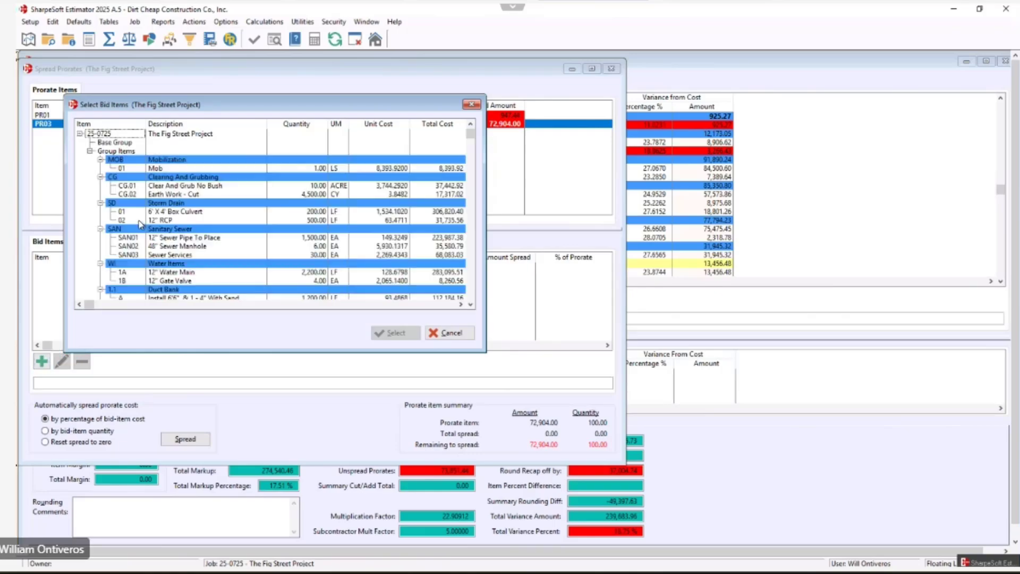
left_click(154, 194)
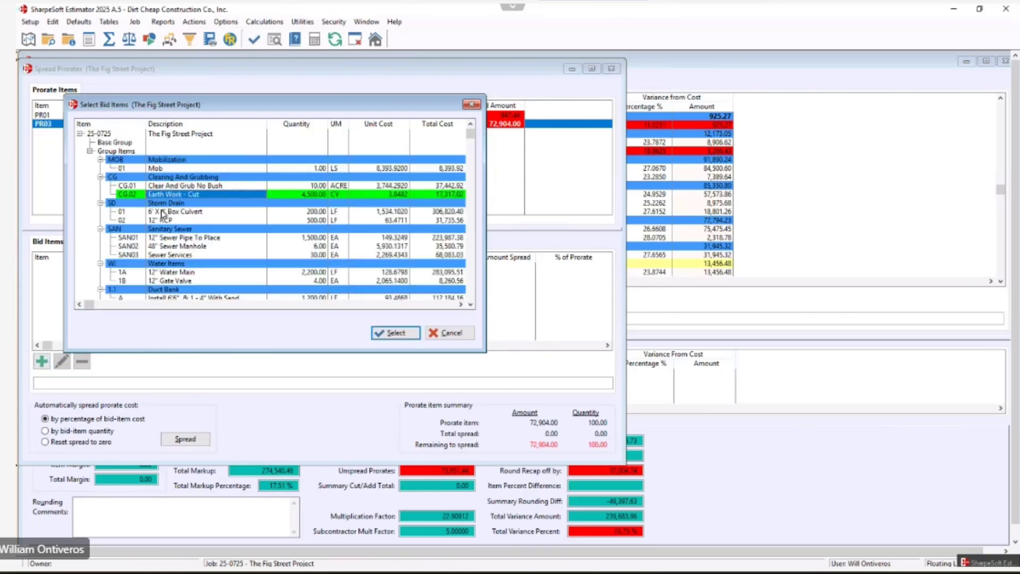
left_click(163, 212)
left_click(175, 237)
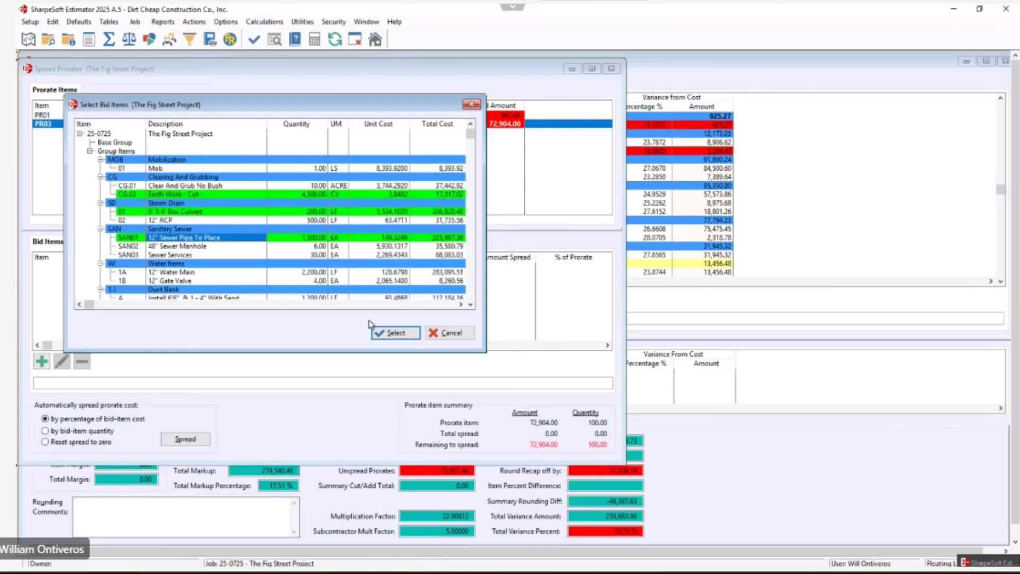
left_click(396, 333)
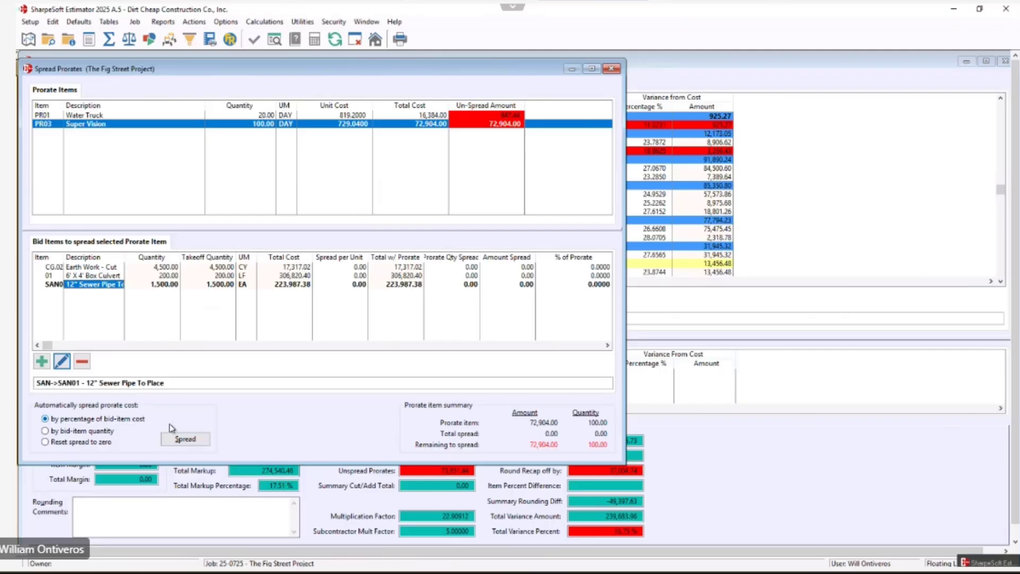
Spread Super Vision's cost across those bid items by percentage of bid-item cost, then close the dialog.
left_click(195, 443)
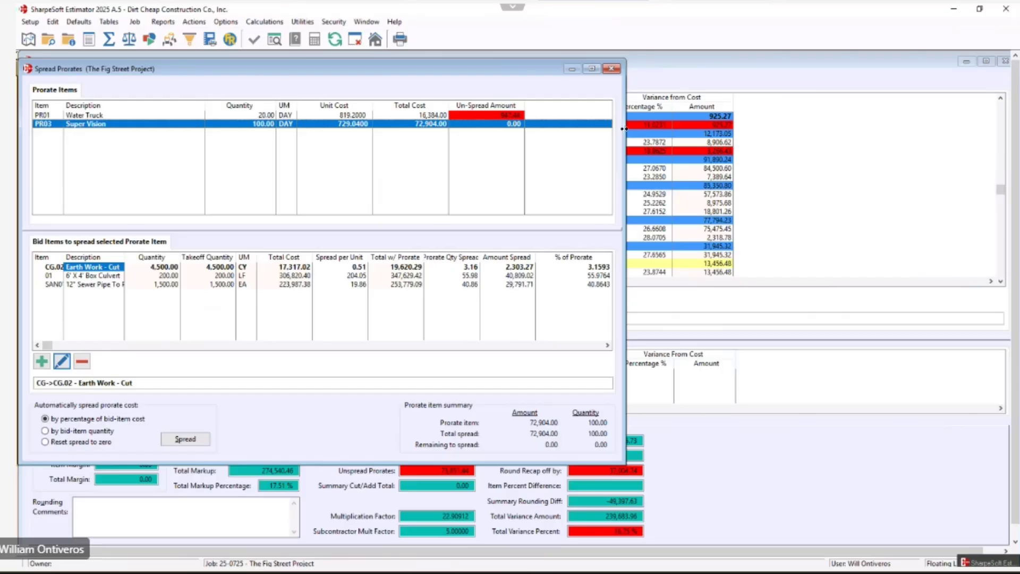
left_click(611, 70)
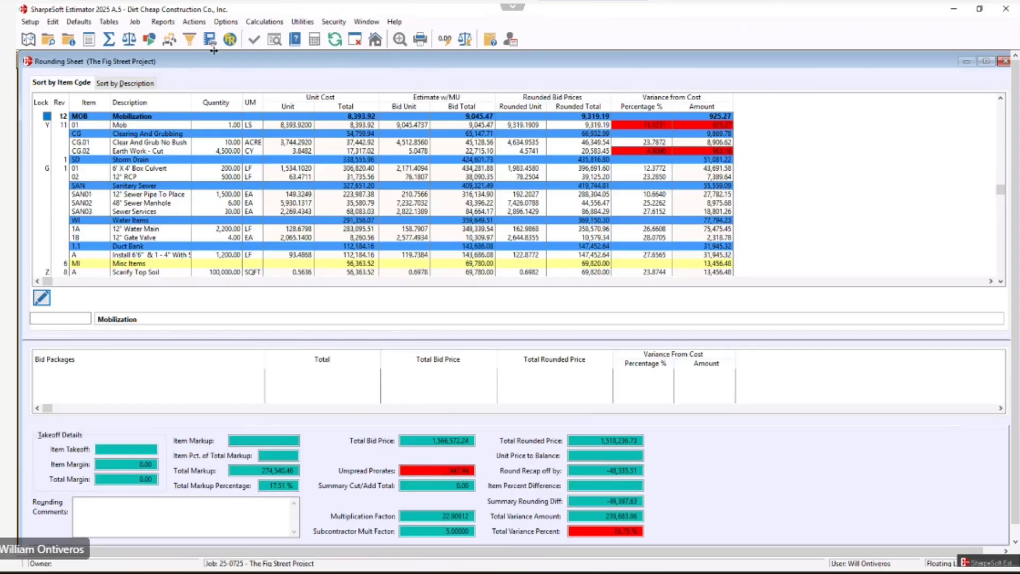
Reopen Spread Prorates and spread Water Truck's remaining cost by percentage of bid-item cost, then close it.
left_click(135, 22)
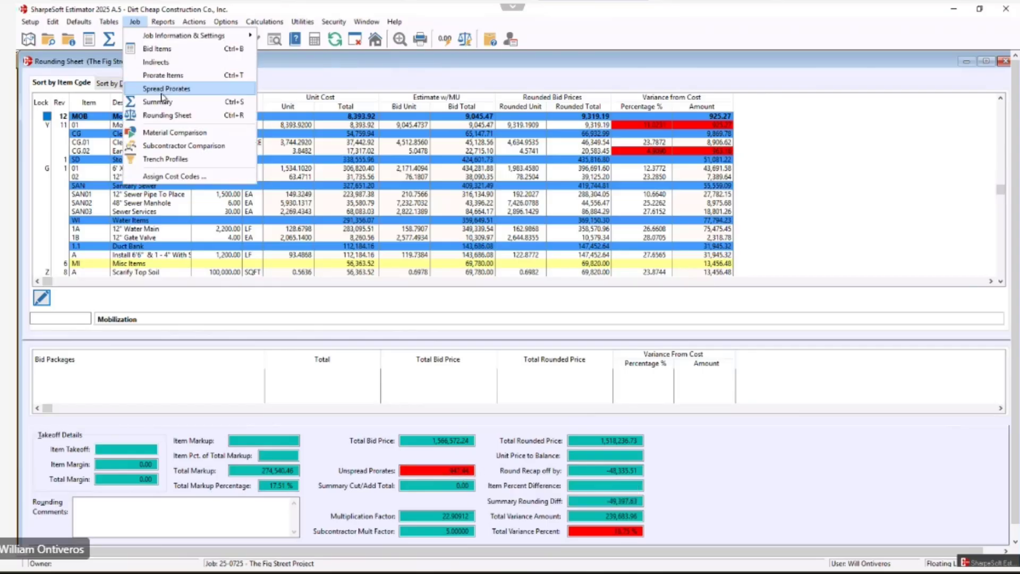
left_click(162, 89)
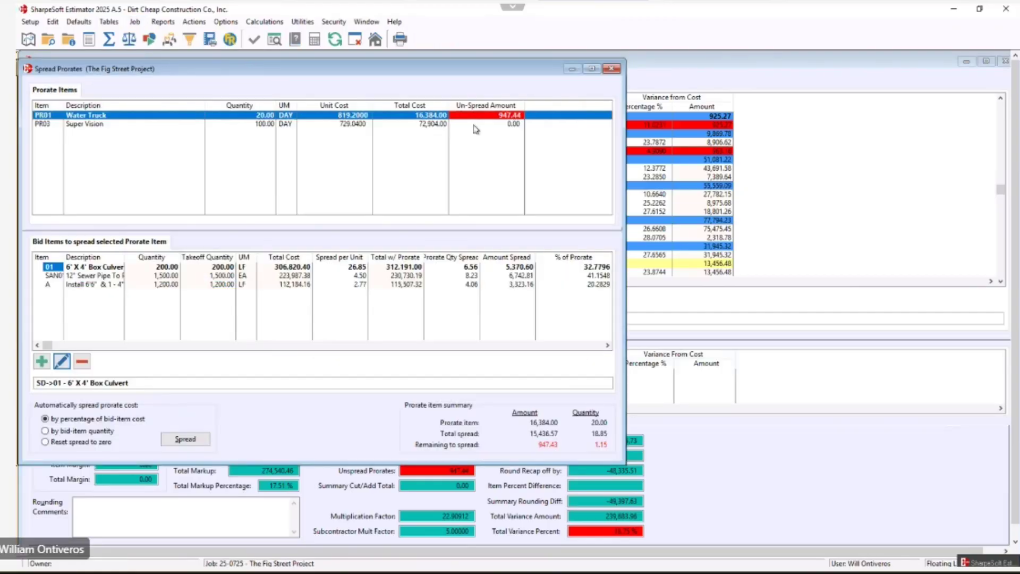
left_click(186, 439)
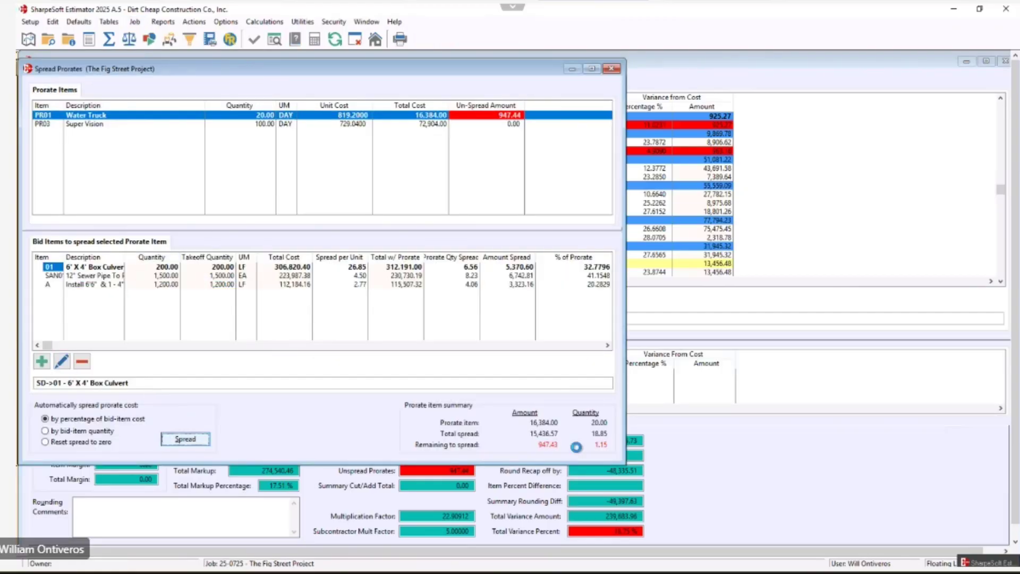
left_click(612, 69)
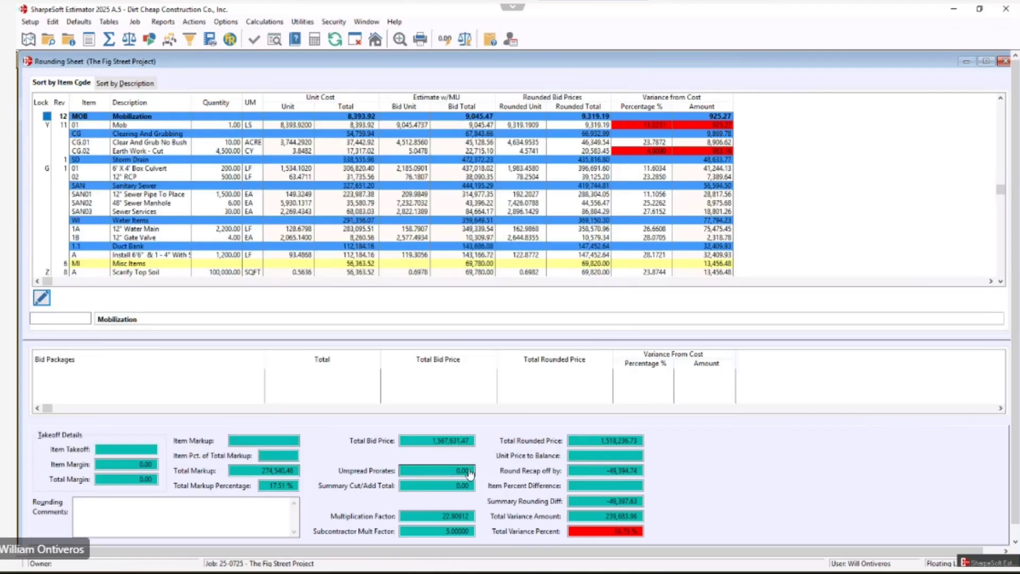
Open the job's summary data totals.
left_click(109, 39)
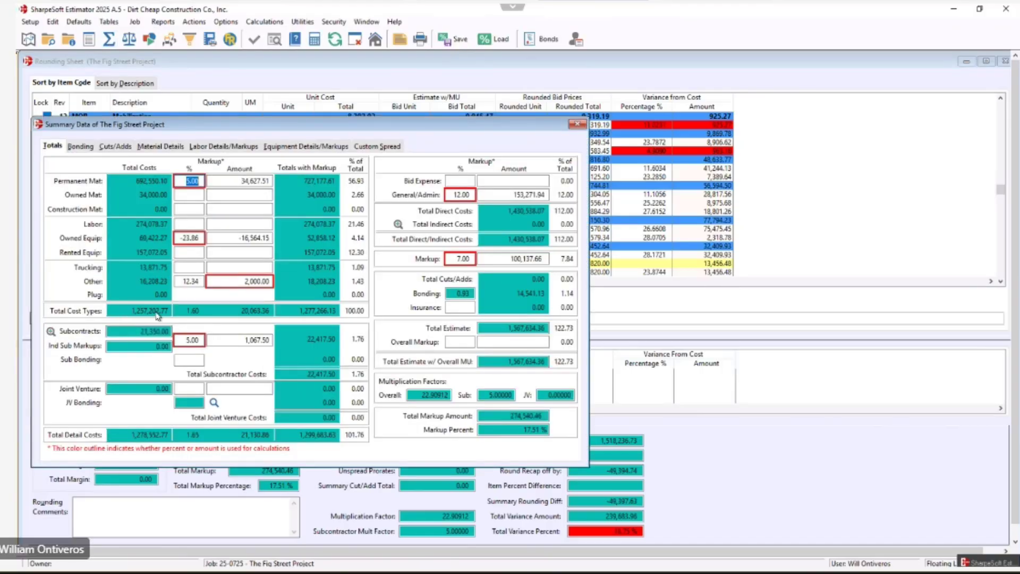